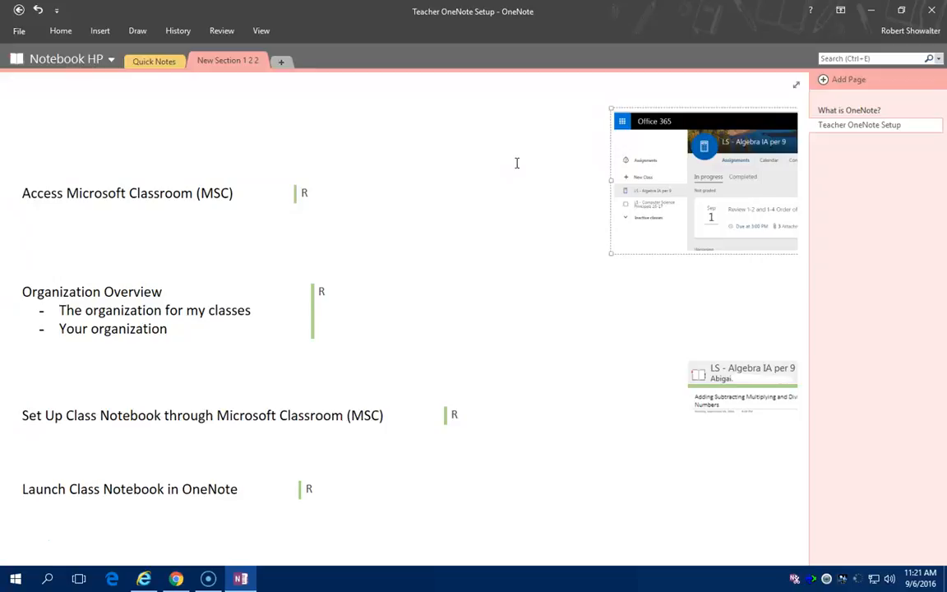
# Move the Office 365 screenshot beside "Access Microsoft Classroom (MSC)" and the Algebra notebook header and page-list pictures beside "Organization Overview"
pyautogui.moveTo(490, 174); pyautogui.dragTo(322, 211)
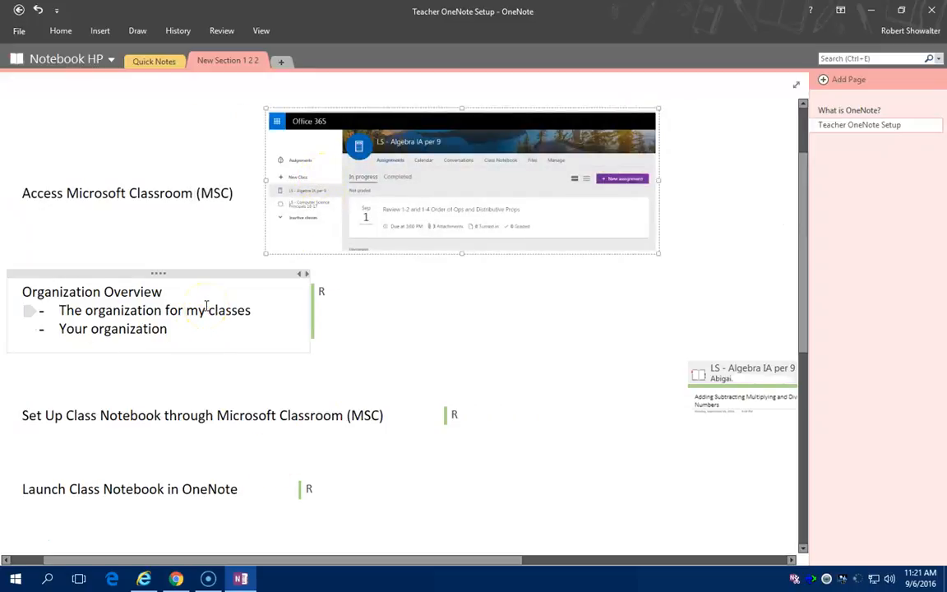
pyautogui.moveTo(771, 363); pyautogui.dragTo(402, 297)
pyautogui.moveTo(492, 559); pyautogui.dragTo(782, 559)
pyautogui.moveTo(765, 451); pyautogui.dragTo(373, 285)
pyautogui.moveTo(766, 382); pyautogui.dragTo(388, 275)
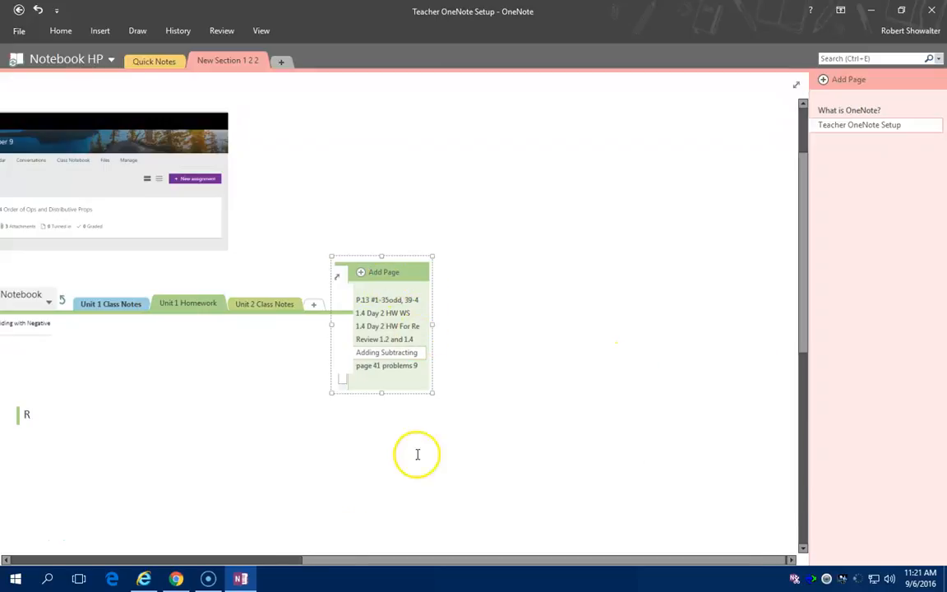
# Move the pen toolbar picture beside "The Quick Access Toolbar" under "Setting up OneNote for Classroom Usage"
pyautogui.moveTo(355, 559); pyautogui.dragTo(154, 562)
pyautogui.scroll(-1, 106, 507)
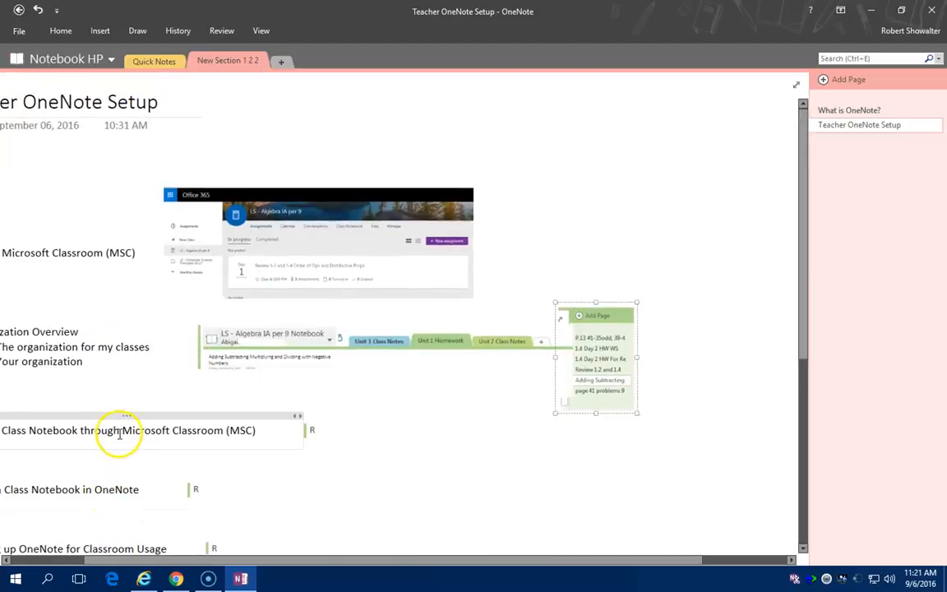
pyautogui.scroll(-1, 120, 433)
pyautogui.moveTo(412, 557); pyautogui.dragTo(363, 557)
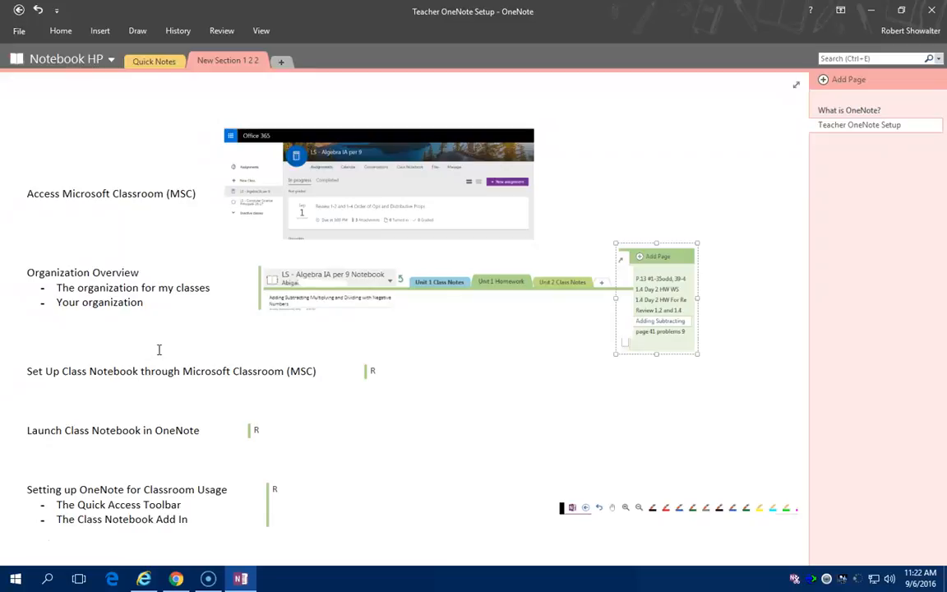
pyautogui.scroll(-3, 152, 366)
pyautogui.click(613, 331)
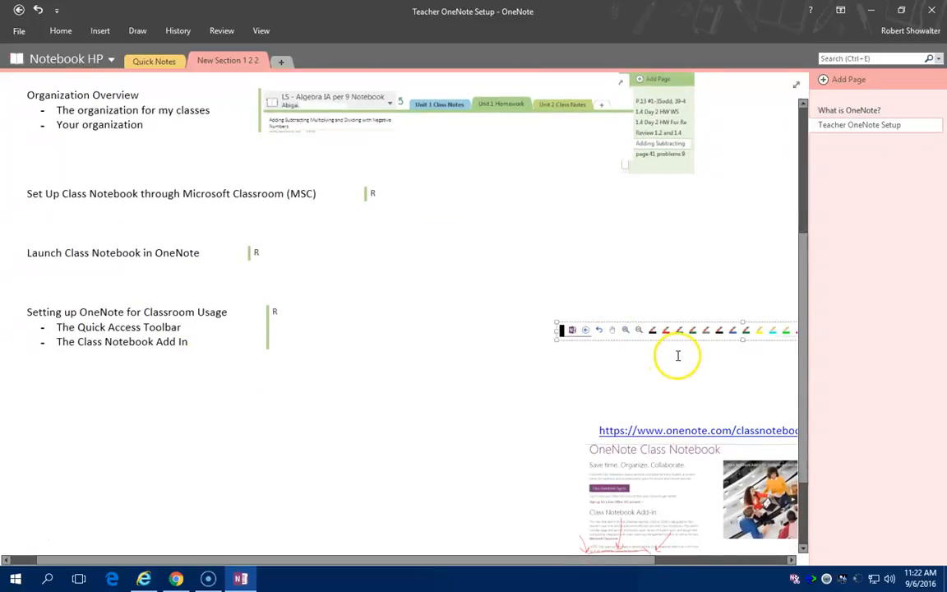
pyautogui.moveTo(685, 333)
pyautogui.mouseDown()
pyautogui.moveTo(310, 309)
pyautogui.moveTo(345, 332)
pyautogui.moveTo(352, 325)
pyautogui.mouseUp()
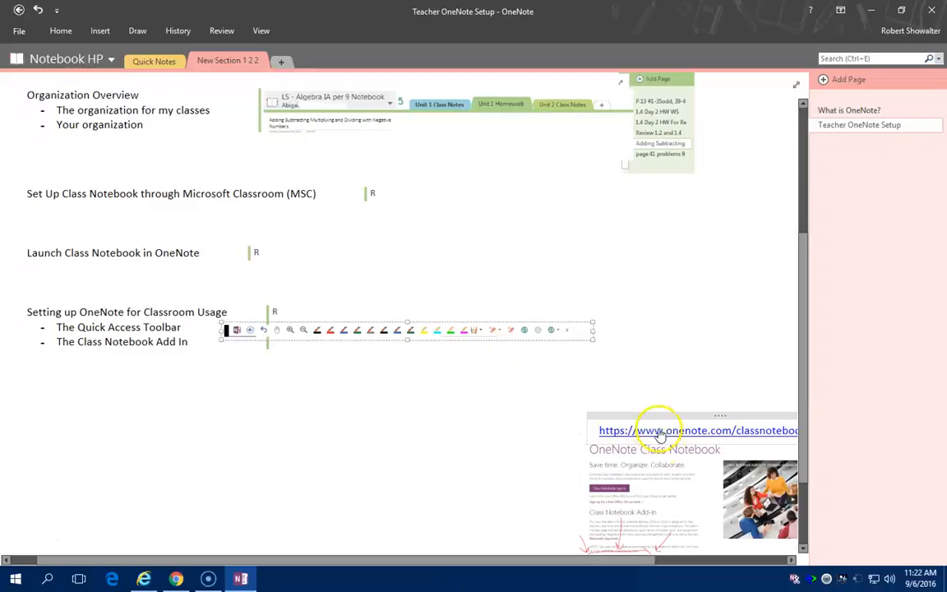
# Move the onenote.com/classnotebook link, its web page screenshot and the Class Notebook ribbon picture beneath "The Class Notebook Add In"
pyautogui.scroll(-3, 571, 412)
pyautogui.moveTo(556, 284); pyautogui.dragTo(795, 452)
pyautogui.moveTo(705, 301); pyautogui.dragTo(348, 248)
pyautogui.click(674, 399)
pyautogui.moveTo(674, 399); pyautogui.dragTo(413, 323)
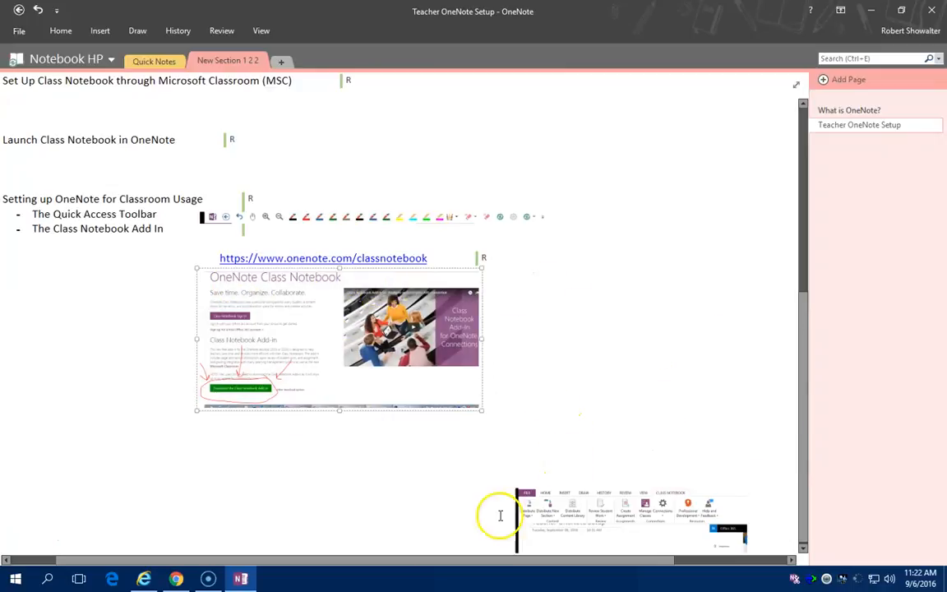
pyautogui.moveTo(611, 528); pyautogui.dragTo(300, 436)
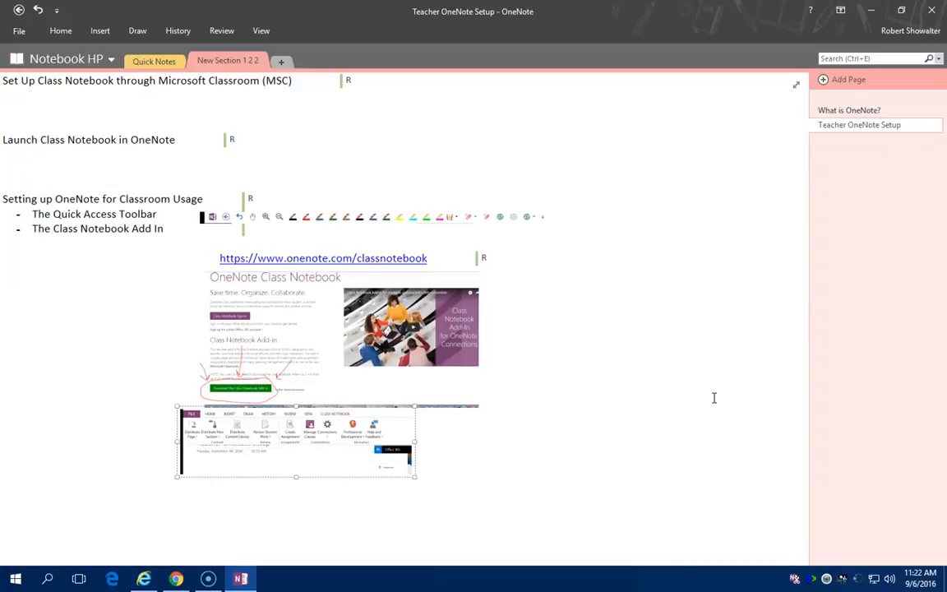
pyautogui.scroll(3, 417, 308)
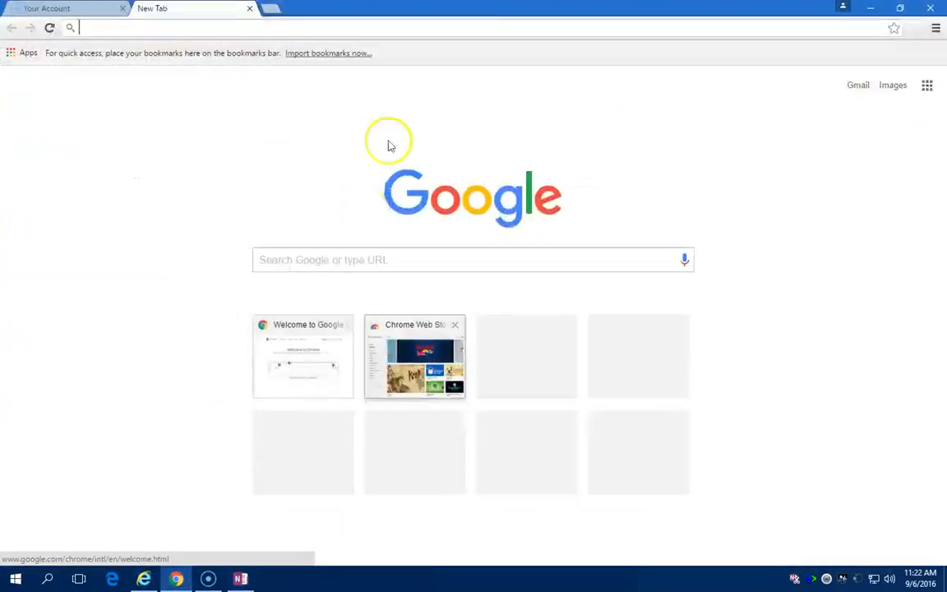
pyautogui.click(47, 8)
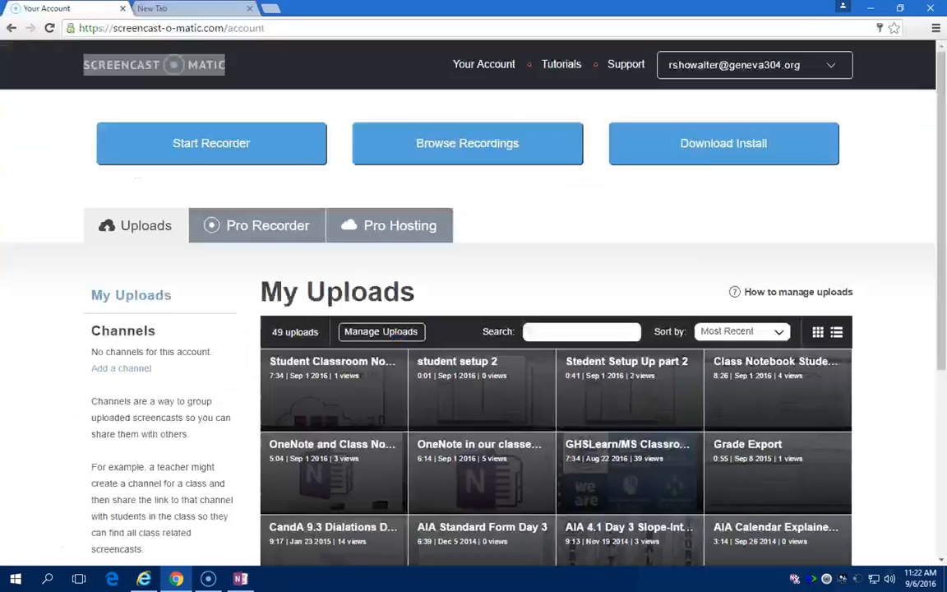
pyautogui.click(189, 9)
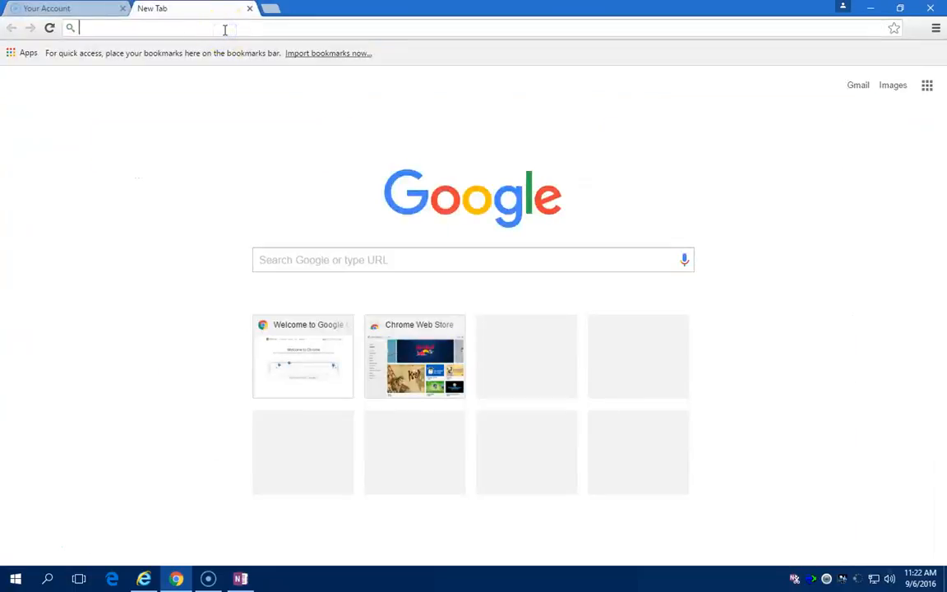
# Switch to Internet Explorer and open the Algebra IA per 9 class in Microsoft Classroom via the GHSLearn student links
pyautogui.click(146, 579)
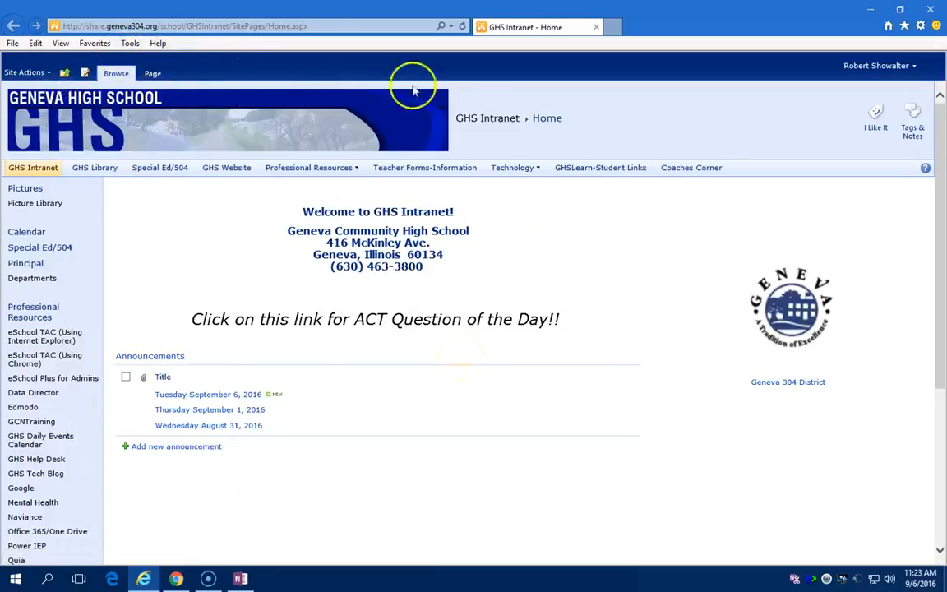
pyautogui.click(620, 168)
pyautogui.scroll(-3, 710, 402)
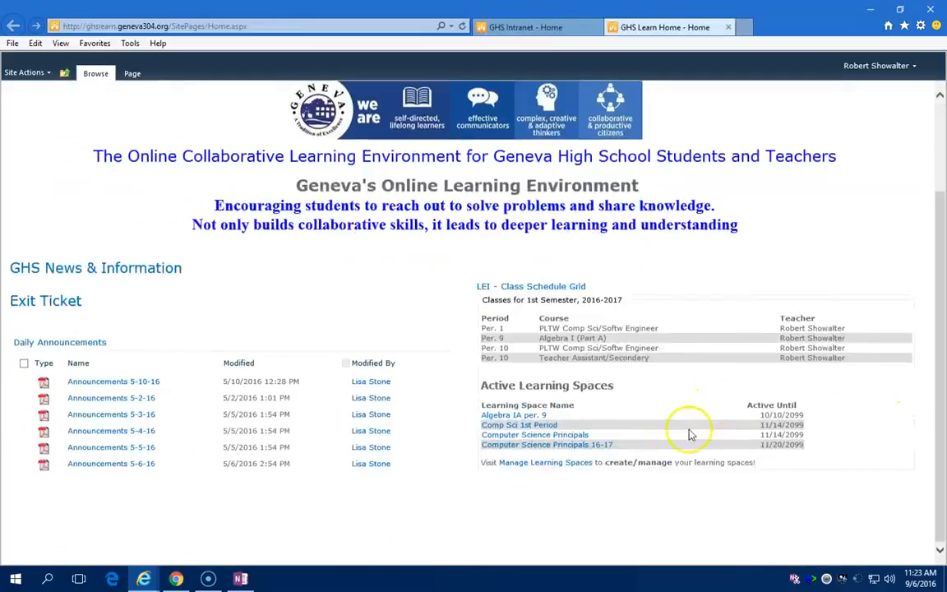
pyautogui.click(533, 415)
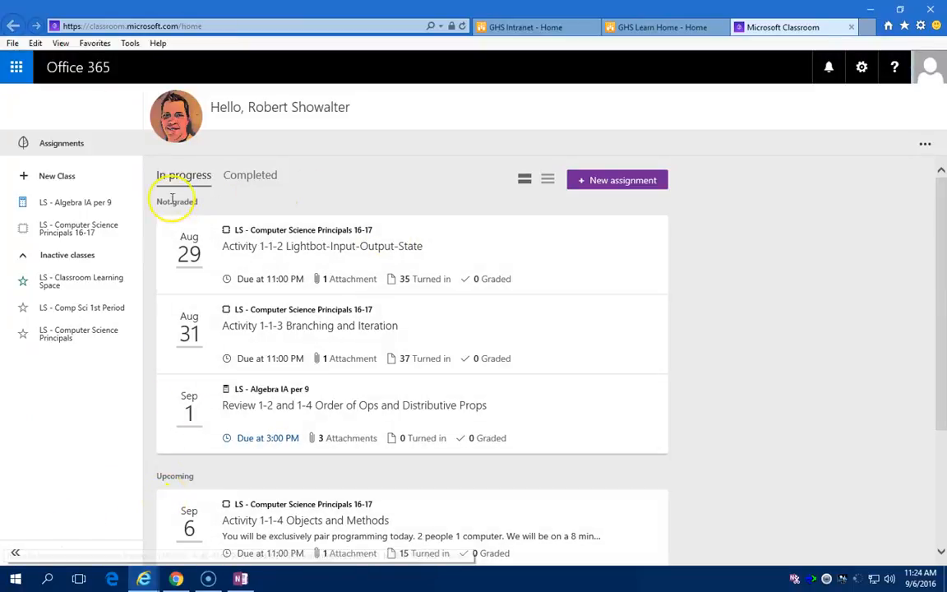
pyautogui.click(71, 203)
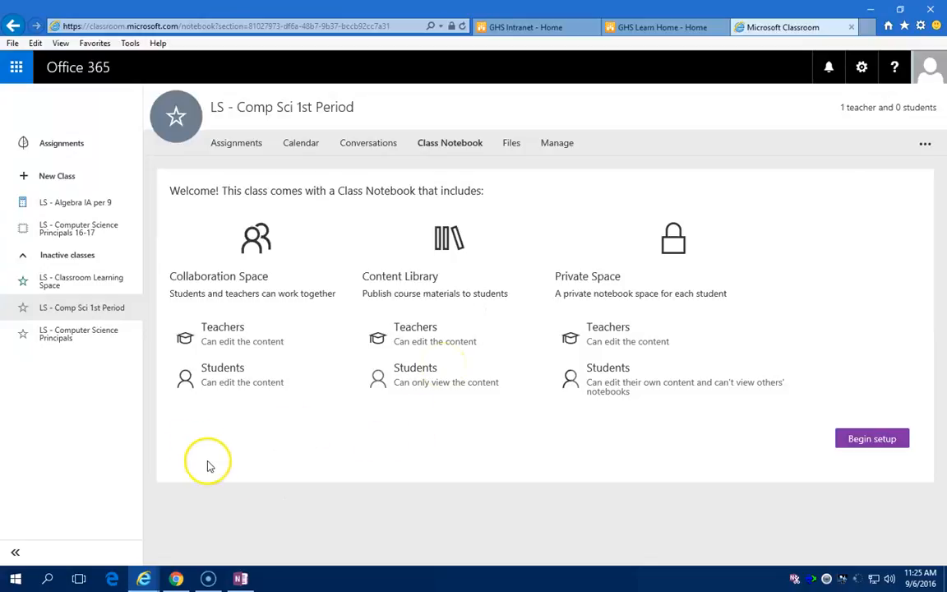
# Switch to OneNote and review the Teacher OneNote Setup outline, including the Organization Overview with its notebook section tabs and page list
pyautogui.click(242, 579)
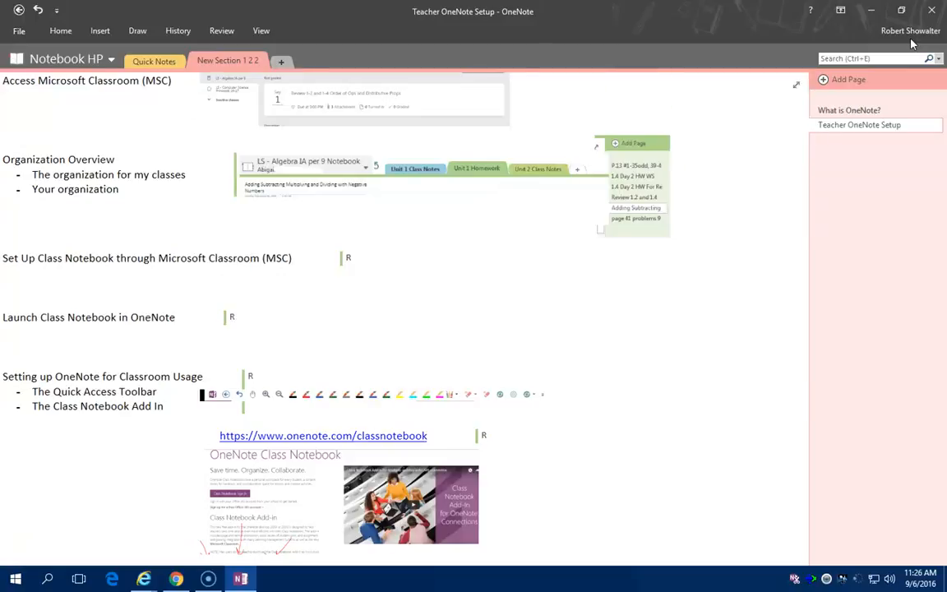
pyautogui.scroll(-3, 911, 43)
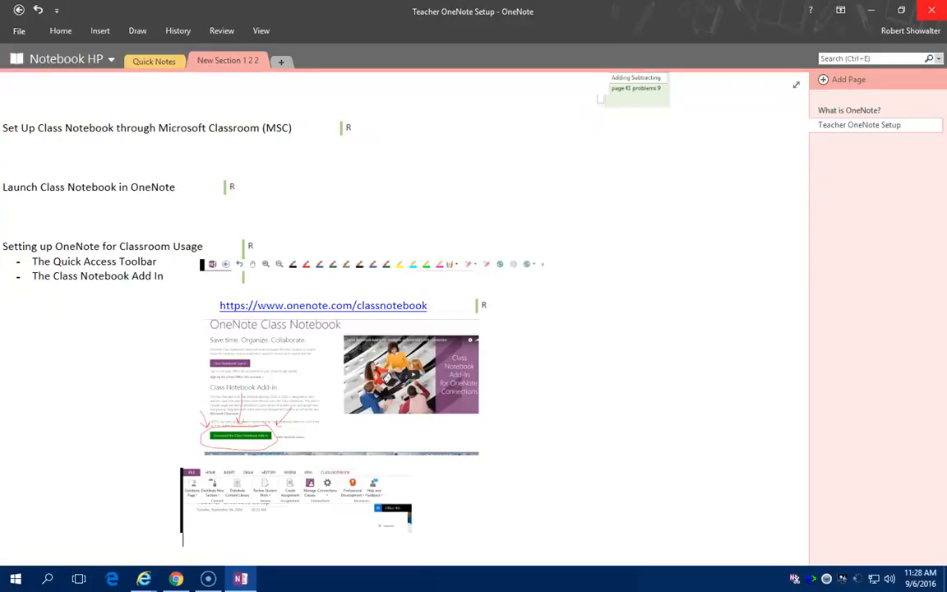
pyautogui.scroll(5, 560, 228)
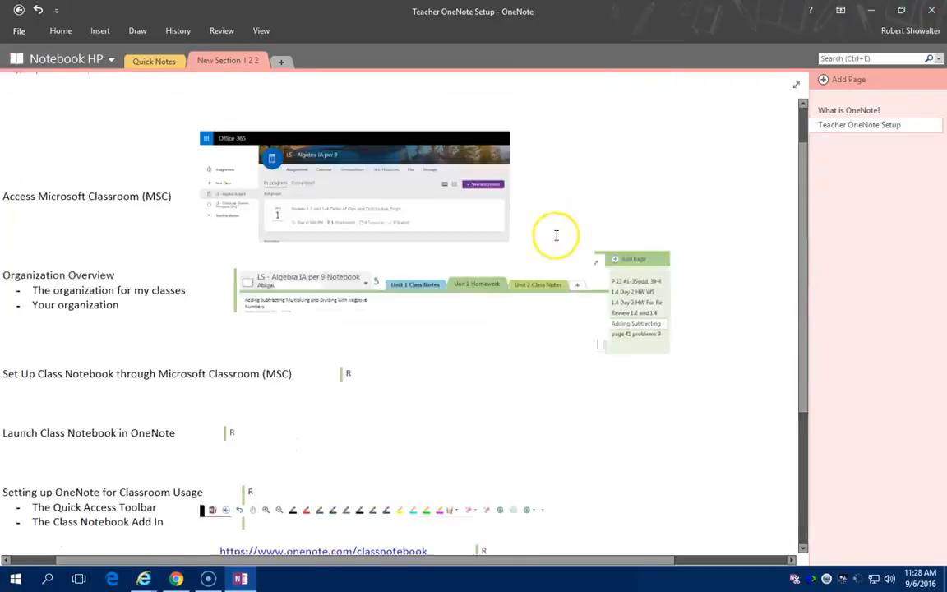
pyautogui.scroll(5, 547, 356)
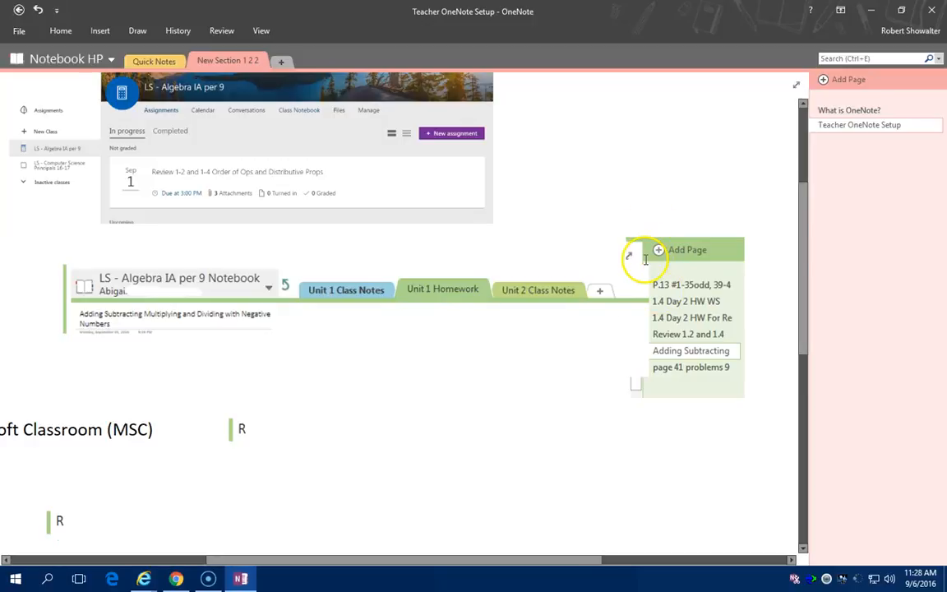
# Switch to Microsoft Classroom and begin the LS - Comp Sci 1st Period Class Notebook setup, keeping the suggested student sections
pyautogui.moveTo(143, 577)
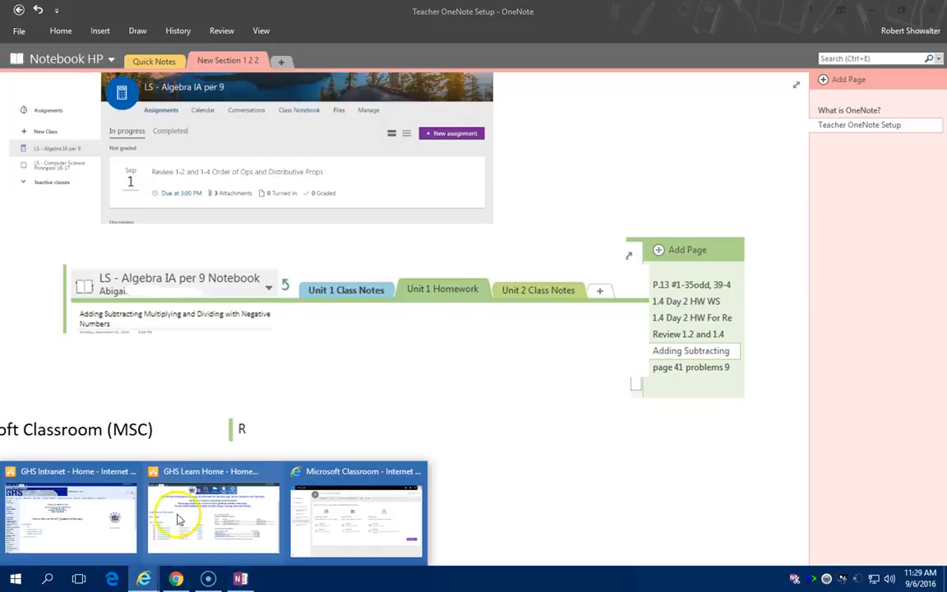
pyautogui.click(340, 513)
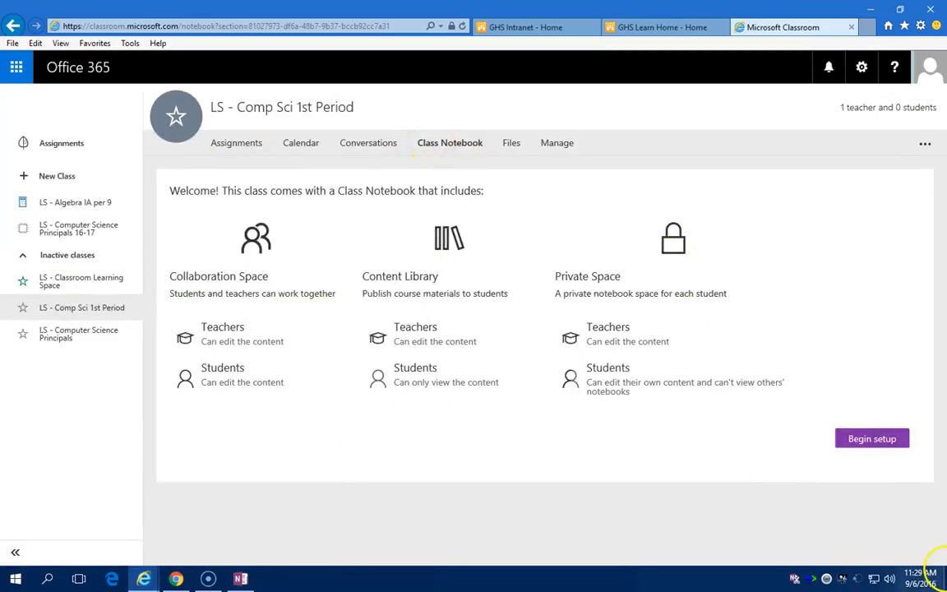
pyautogui.click(874, 441)
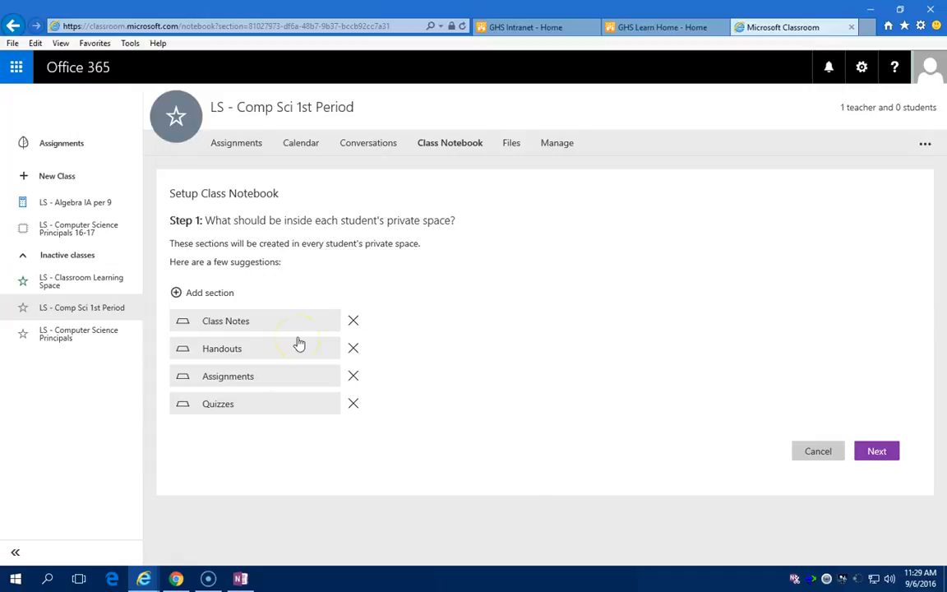
pyautogui.click(879, 453)
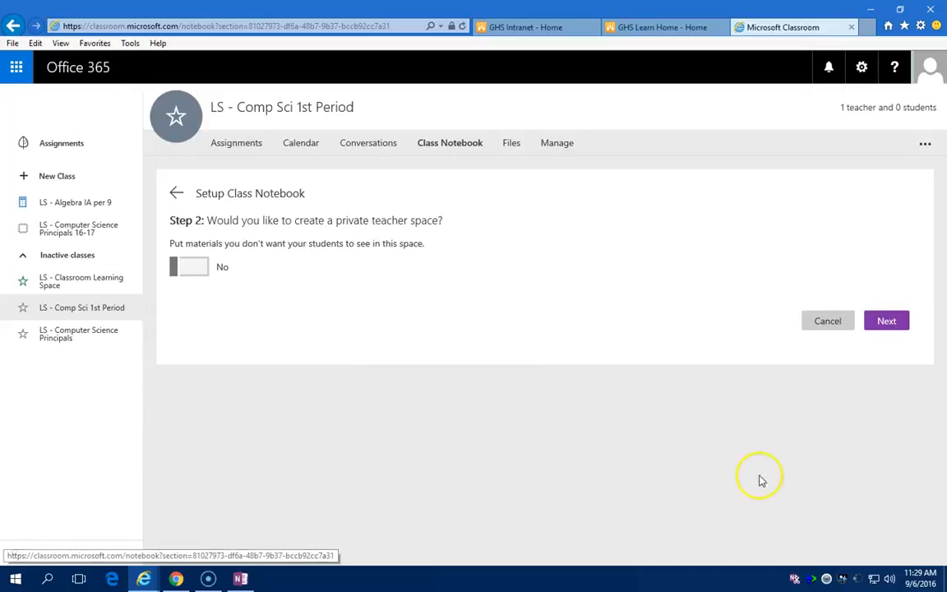
# Enable the private teacher space, check the student's notebook preview, and create the class notebook
pyautogui.click(197, 267)
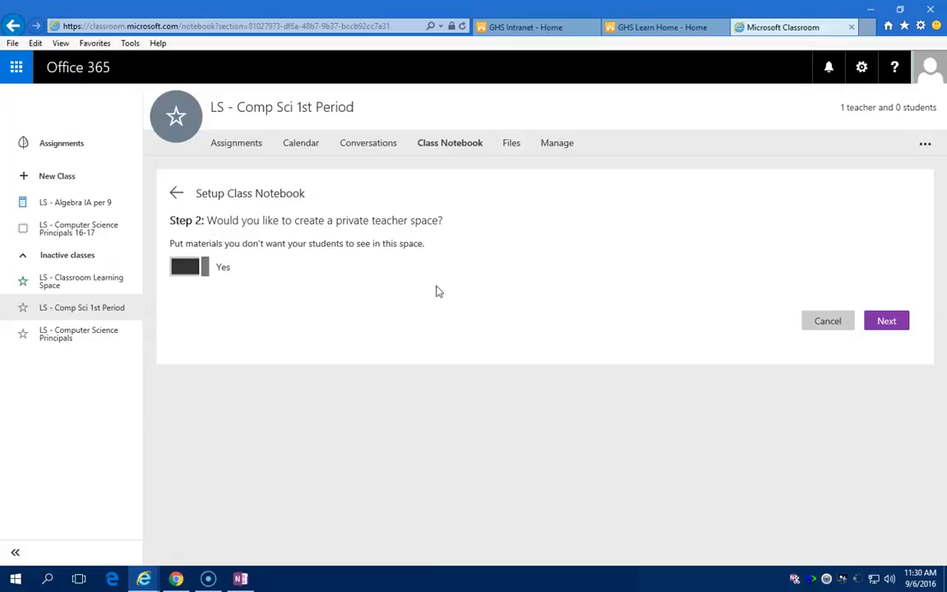
pyautogui.click(892, 321)
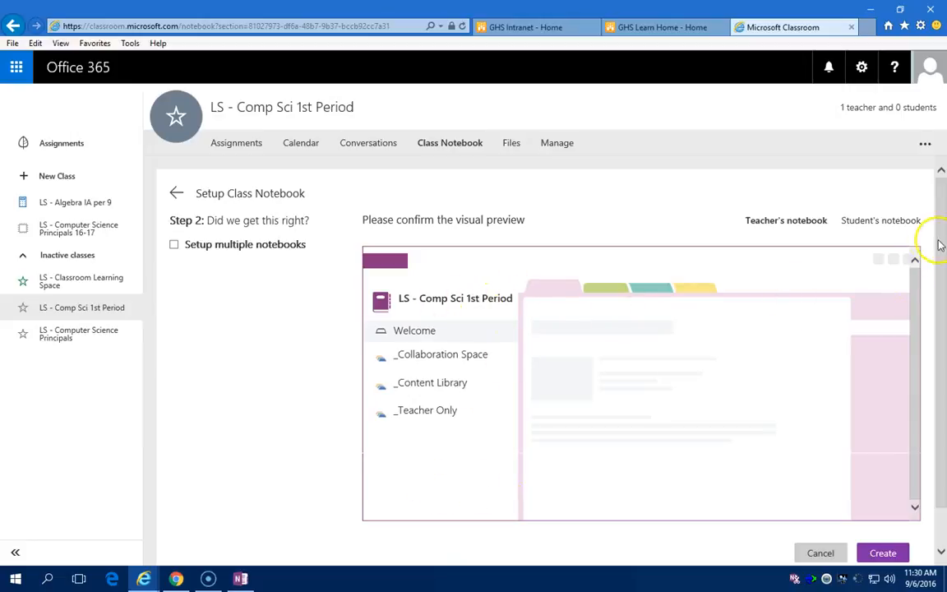
pyautogui.click(908, 222)
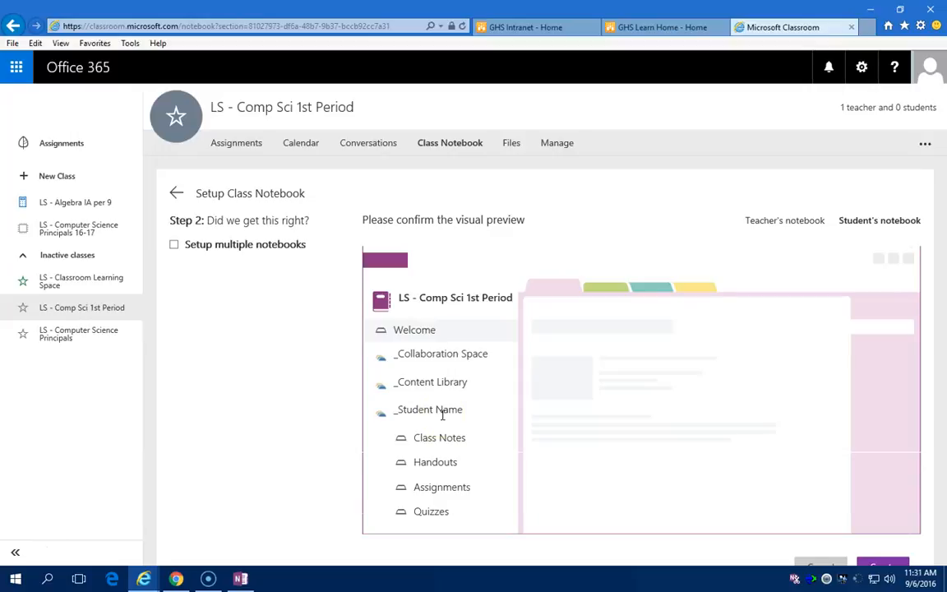
pyautogui.scroll(-1, 603, 437)
pyautogui.click(901, 508)
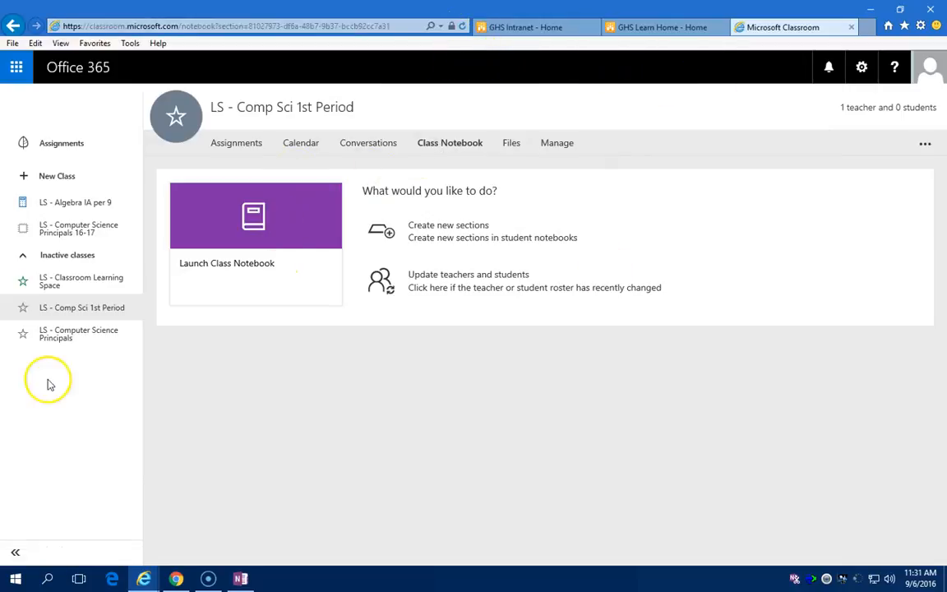
# Launch the class notebook, look through its Collaboration Space and Content Library, and open it in desktop OneNote at the Welcome section
pyautogui.click(300, 258)
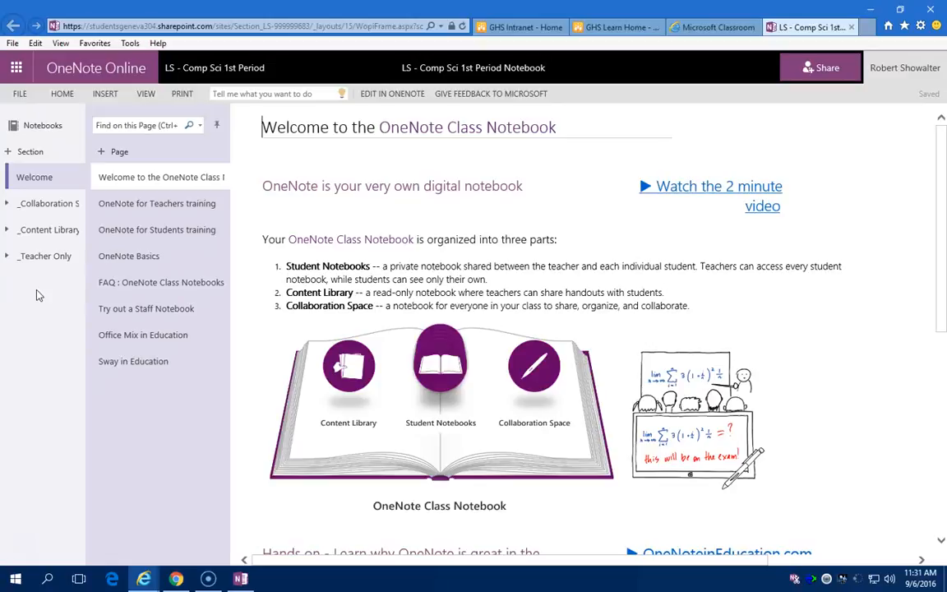
pyautogui.click(45, 203)
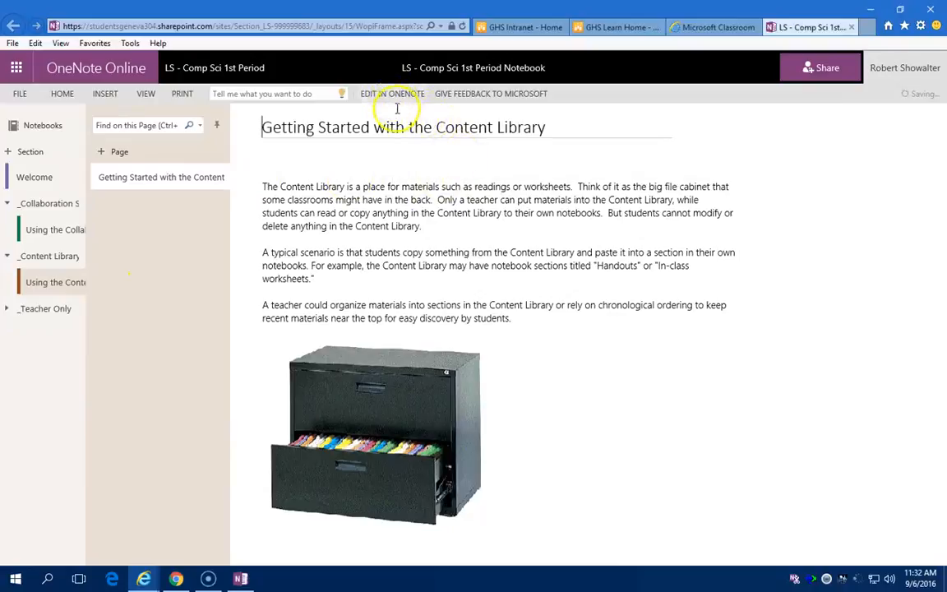
pyautogui.click(396, 97)
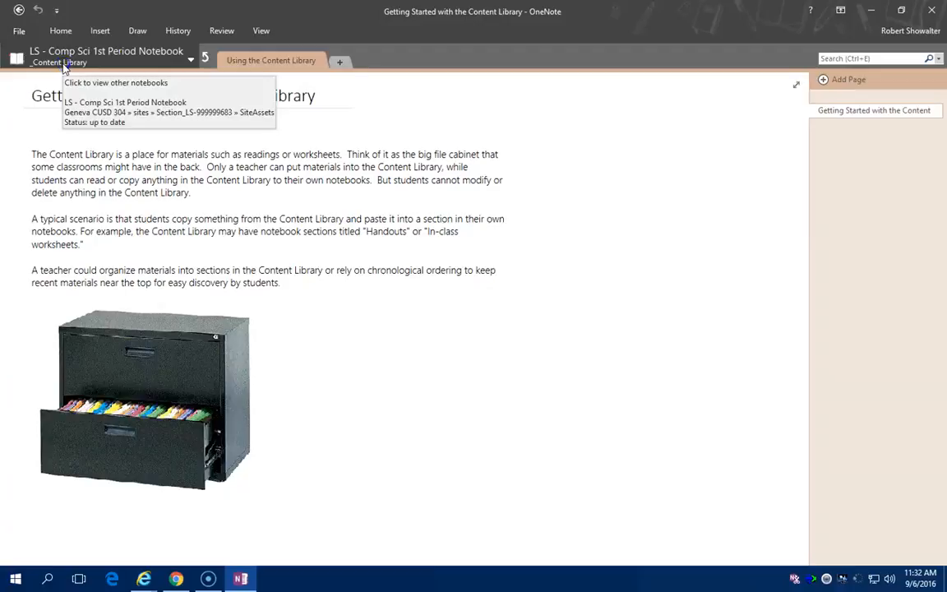
pyautogui.click(205, 59)
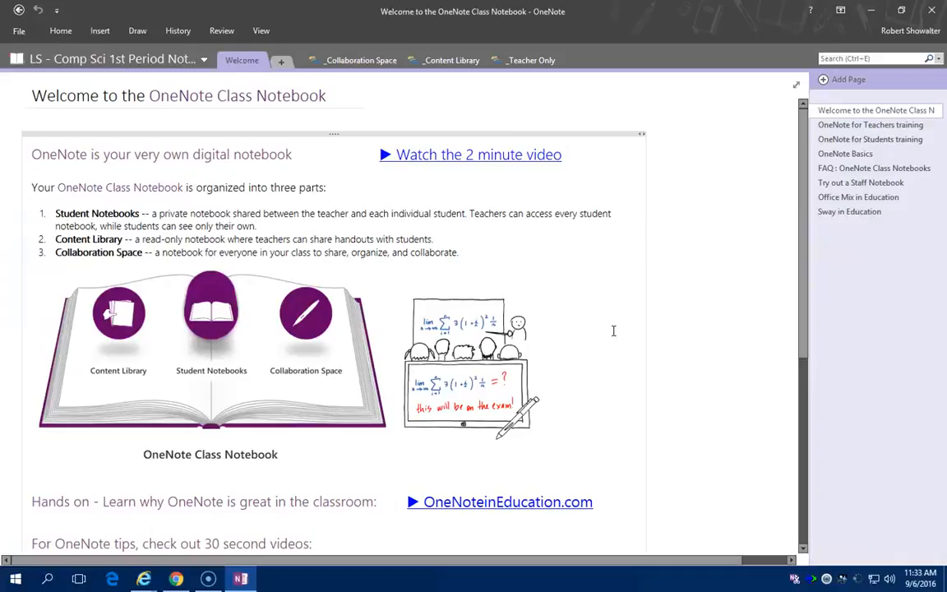
# Open the full command list for customizing the Quick Access Toolbar
pyautogui.click(19, 31)
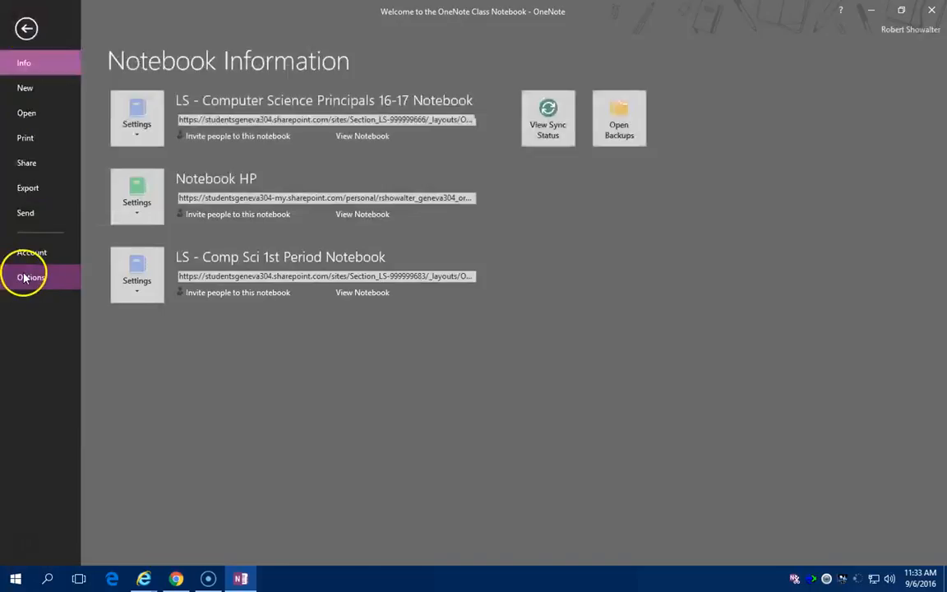
pyautogui.click(27, 29)
pyautogui.rightClick(116, 16)
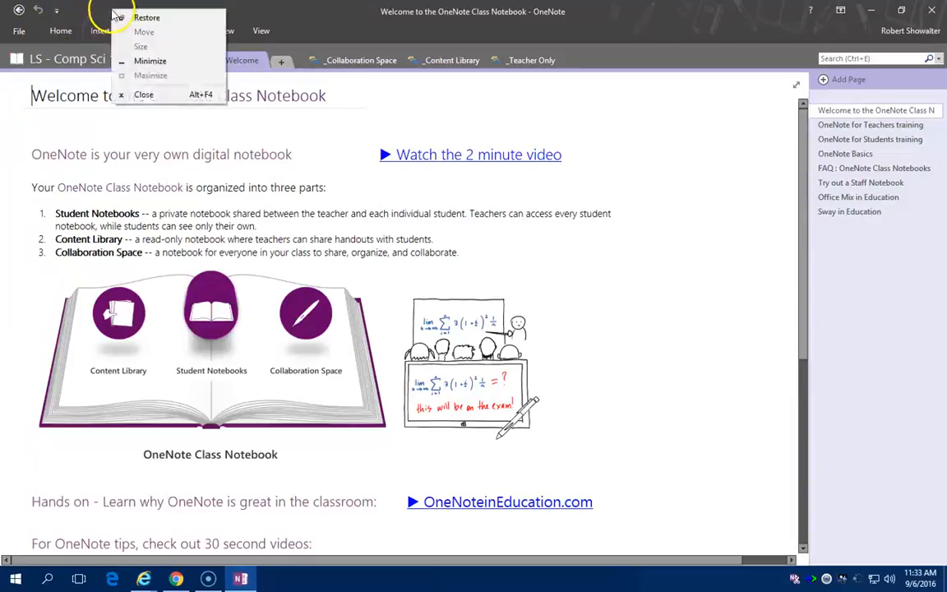
pyautogui.click(56, 10)
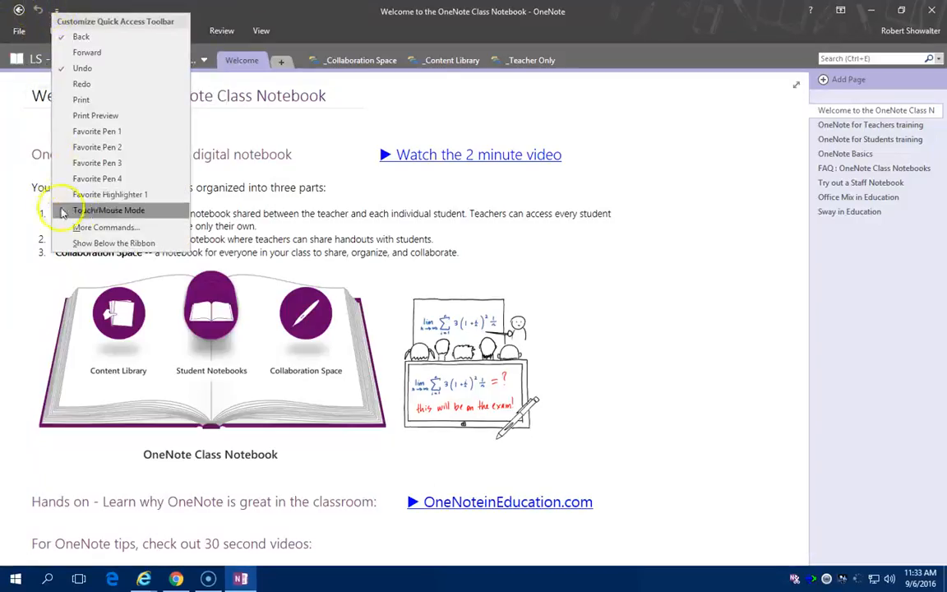
pyautogui.click(95, 229)
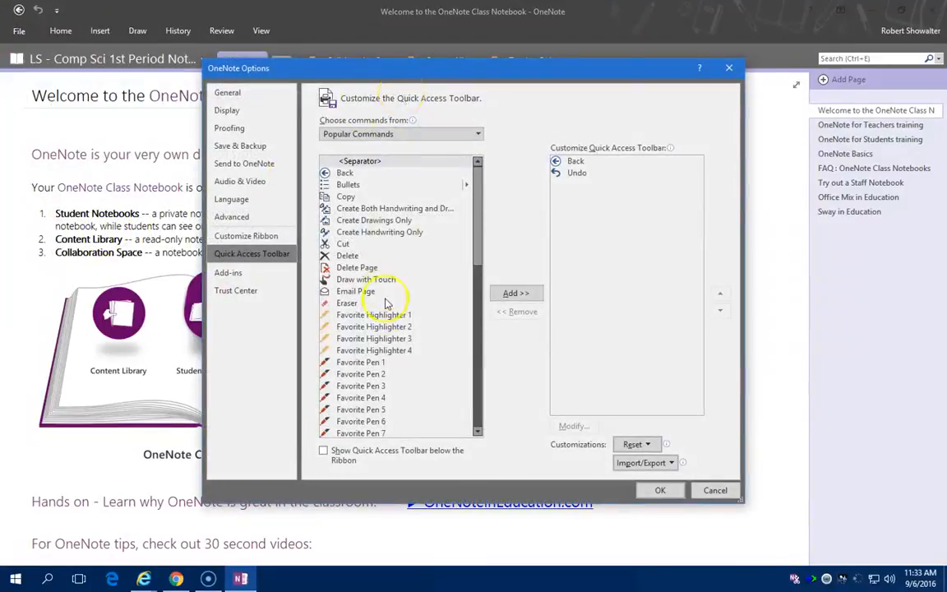
# Add Favorite Pen 1 through Favorite Pen 8 to the Quick Access Toolbar
pyautogui.click(389, 361)
pyautogui.scroll(-2, 473, 223)
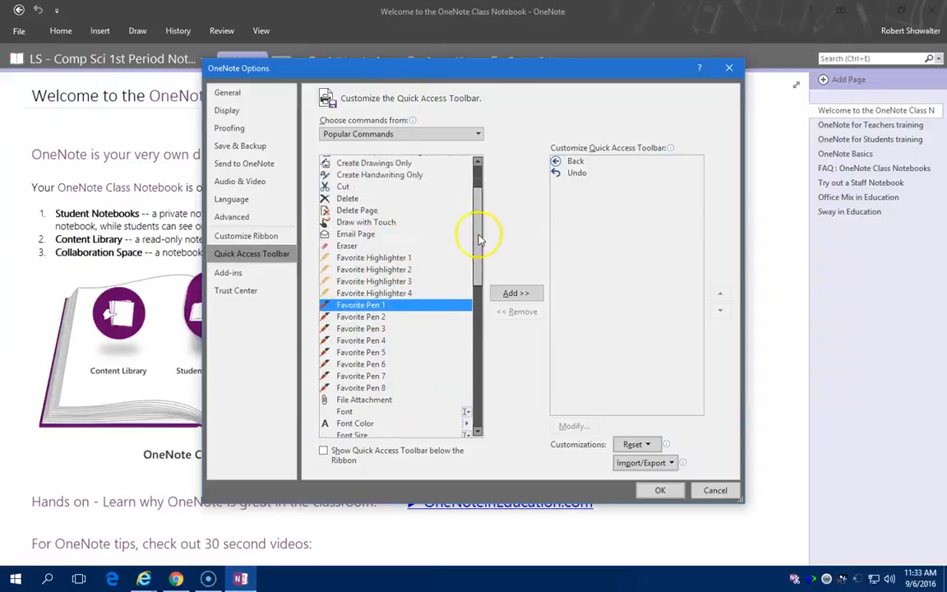
pyautogui.click(526, 293)
pyautogui.click(526, 293)
pyautogui.click(527, 293)
pyautogui.click(529, 294)
pyautogui.click(530, 294)
pyautogui.click(530, 294)
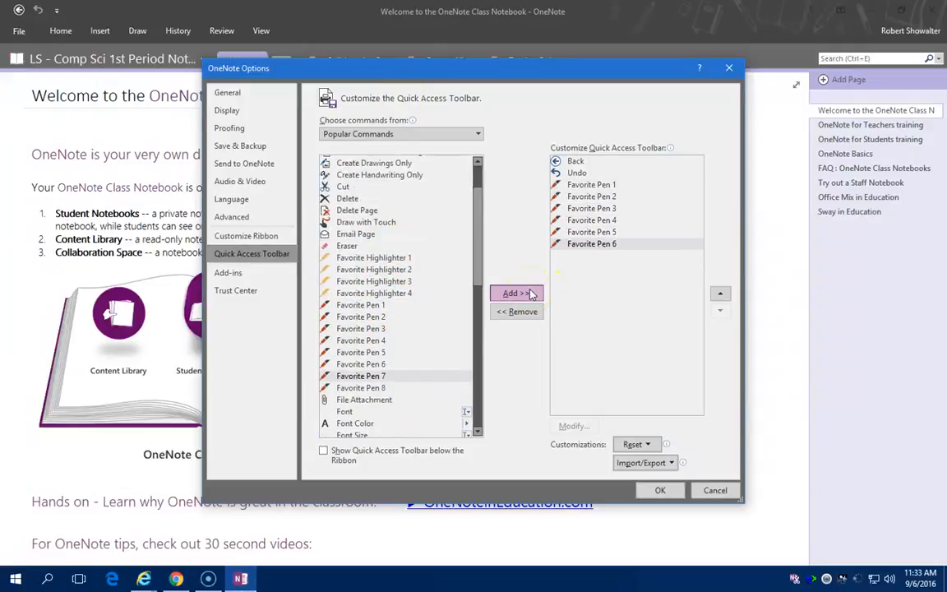
pyautogui.click(530, 294)
pyautogui.click(530, 294)
# Add the Eraser and Favorite Highlighter 1 through 4 to the Quick Access Toolbar
pyautogui.click(411, 247)
pyautogui.click(518, 294)
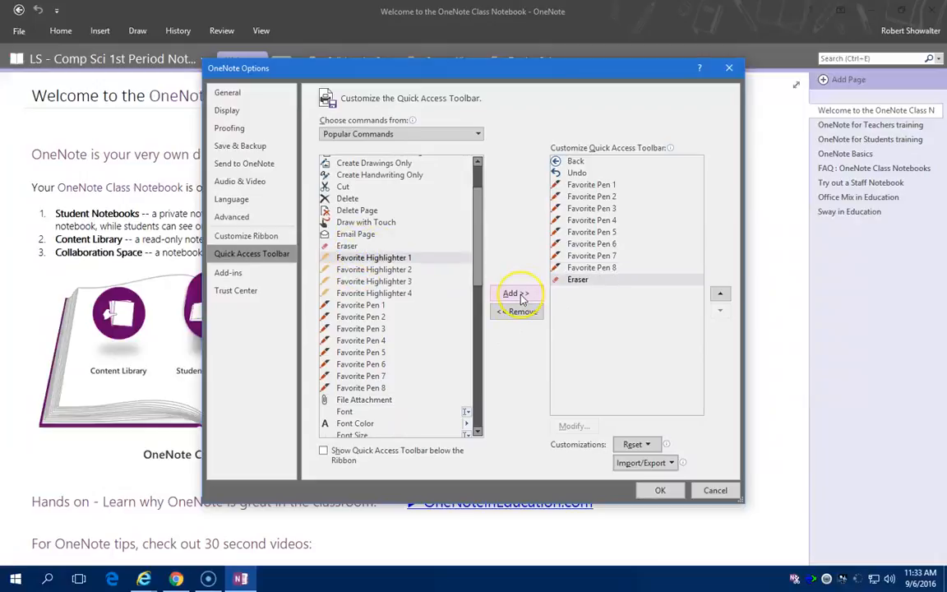
pyautogui.click(518, 294)
pyautogui.click(518, 294)
pyautogui.click(517, 294)
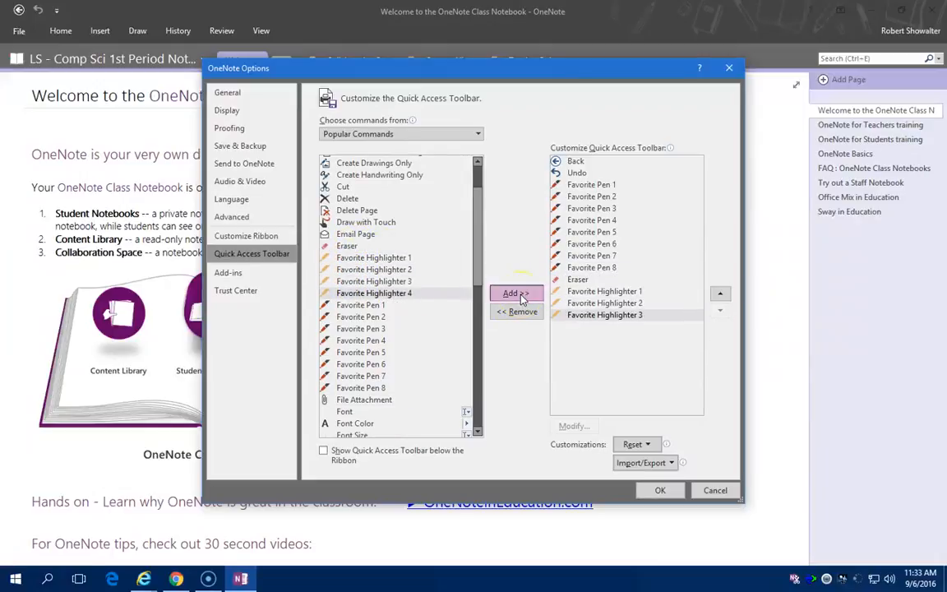
pyautogui.click(518, 295)
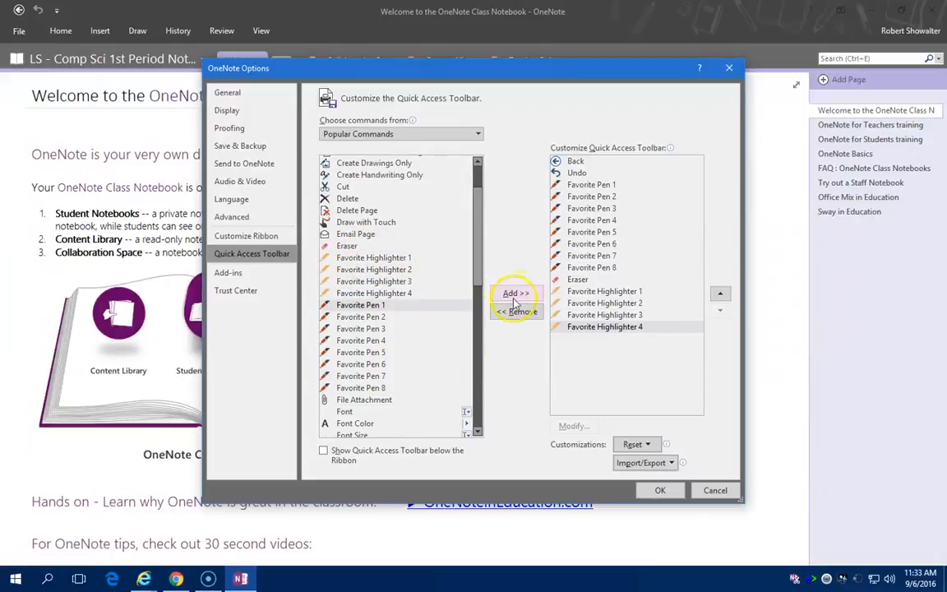
# Add Draw with Touch from the popular commands and Sync from the full set of commands to the Quick Access Toolbar
pyautogui.click(361, 222)
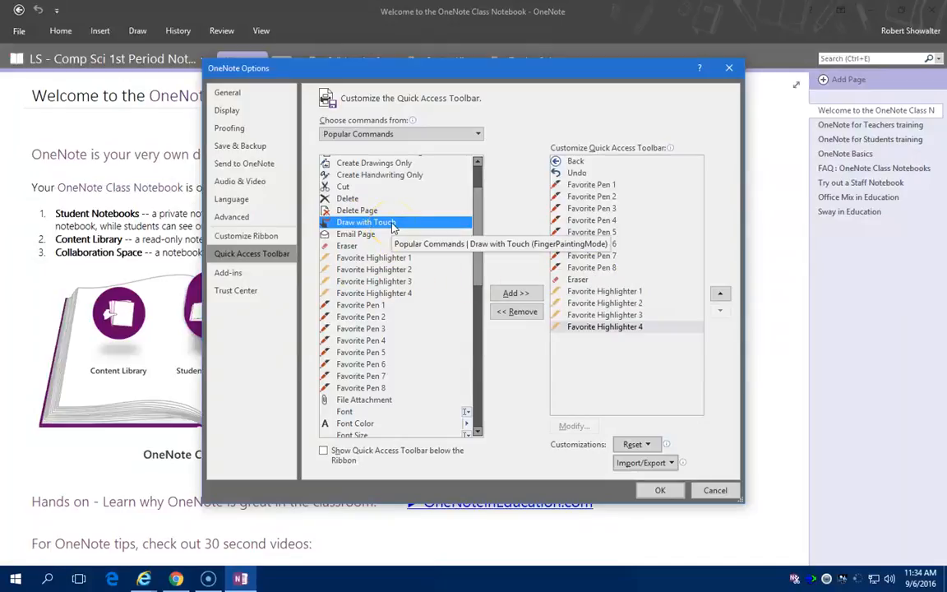
pyautogui.click(516, 293)
pyautogui.click(477, 134)
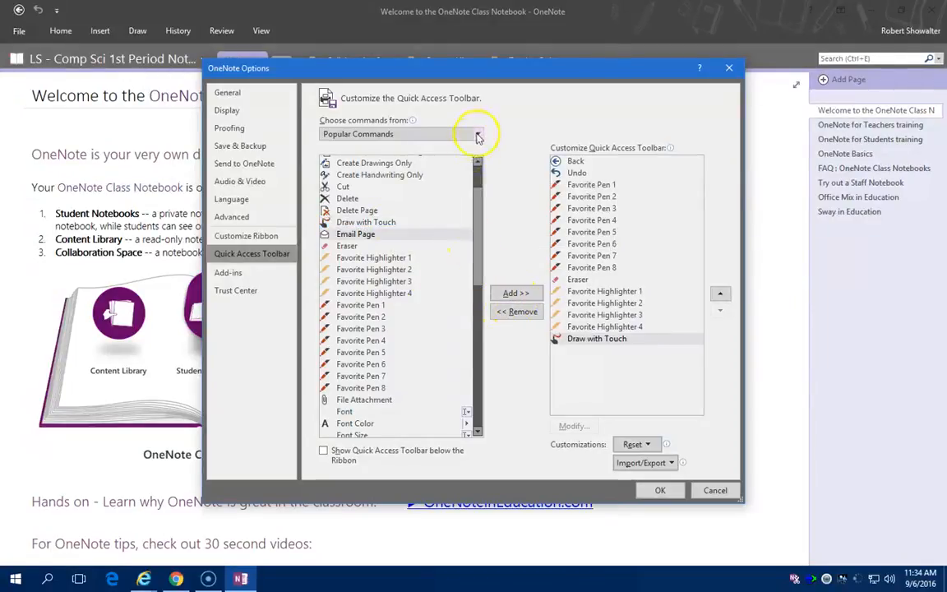
pyautogui.click(418, 180)
pyautogui.moveTo(482, 185); pyautogui.dragTo(480, 401)
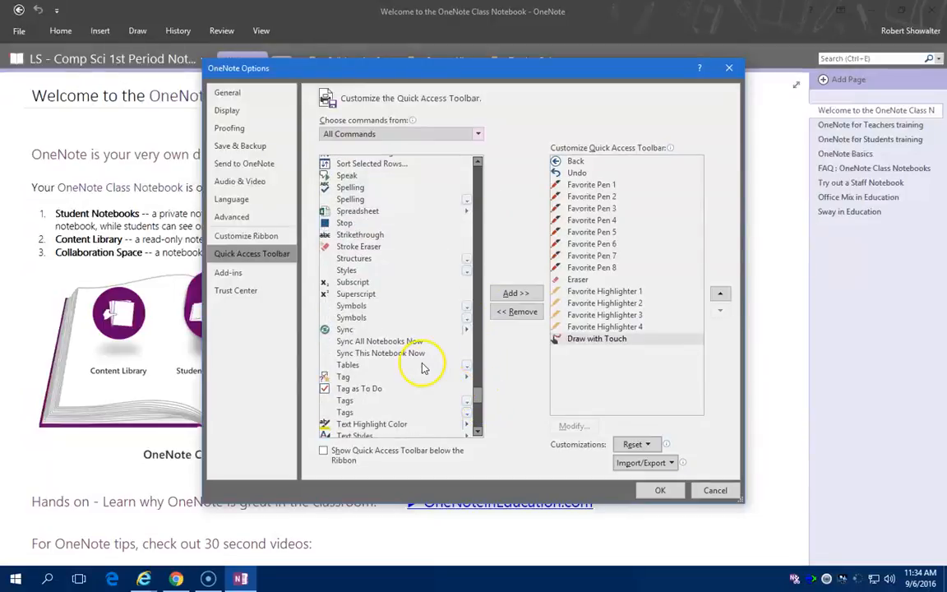
pyautogui.click(422, 330)
pyautogui.click(535, 294)
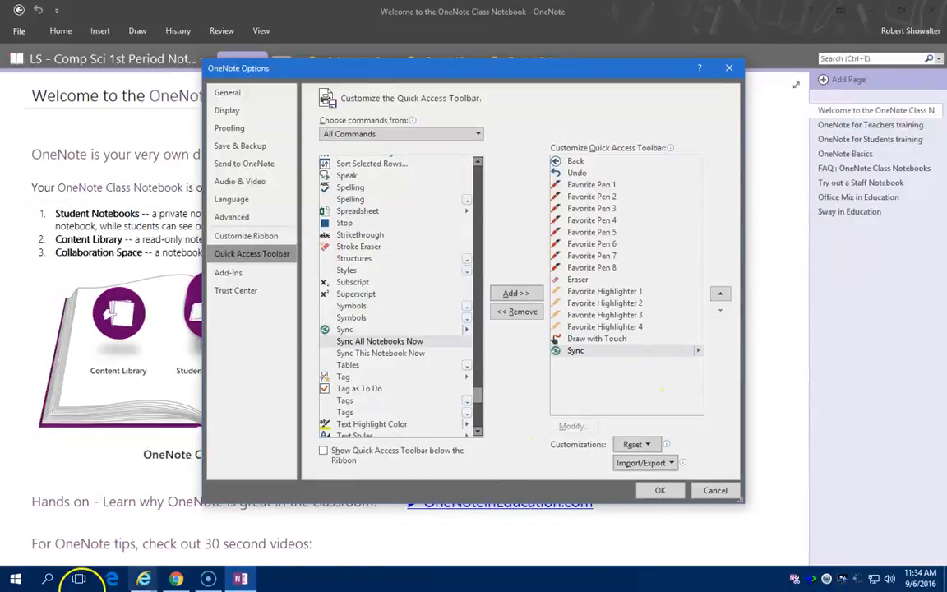
# Add the Zoom In and Zoom Out commands to the Quick Access Toolbar
pyautogui.moveTo(481, 388); pyautogui.dragTo(480, 421)
pyautogui.click(370, 420)
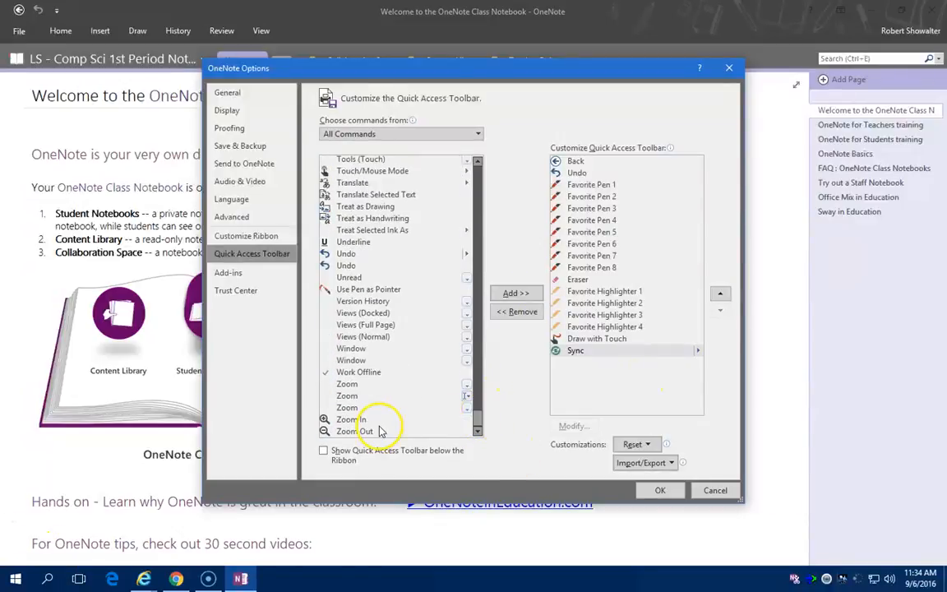
pyautogui.click(516, 292)
pyautogui.click(515, 293)
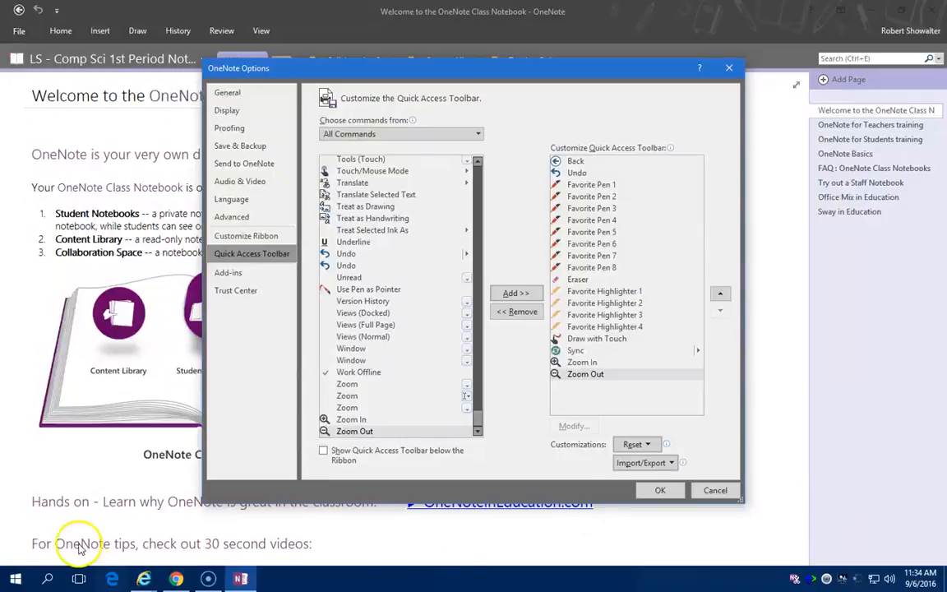
# Add the Panning Hand to the Quick Access Toolbar and apply the customization
pyautogui.moveTo(477, 415); pyautogui.dragTo(482, 334)
pyautogui.click(344, 206)
pyautogui.click(537, 295)
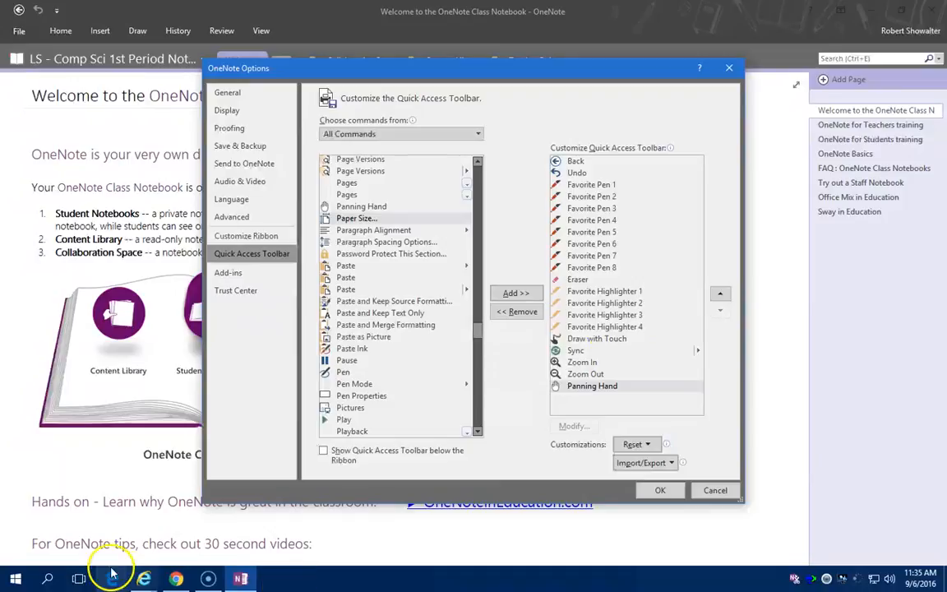
pyautogui.click(660, 490)
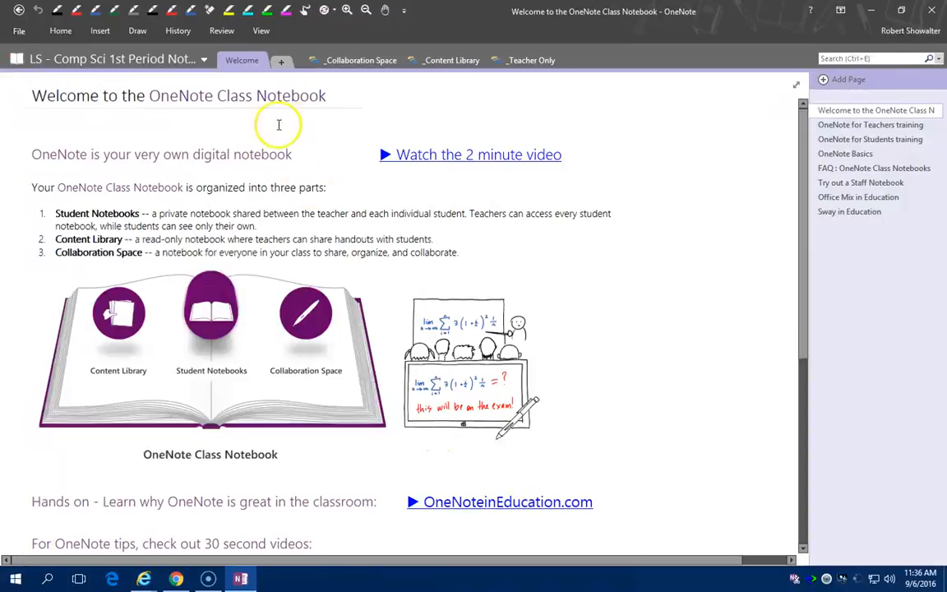
# Switch to Notebook HP, go to onenote.com/classnotebook in the browser, and download and run the Class Notebook Add-in setup
pyautogui.click(205, 63)
pyautogui.click(234, 174)
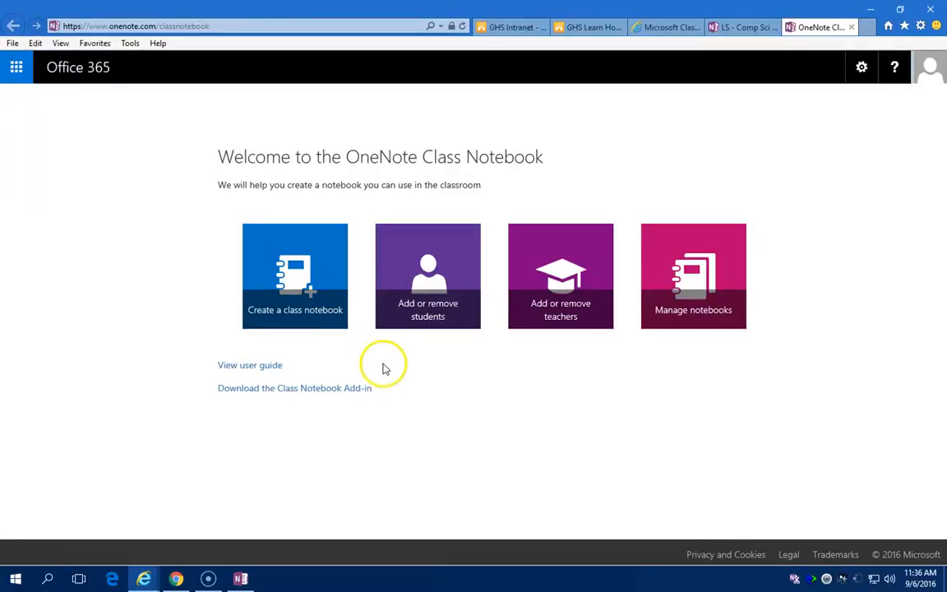
pyautogui.click(254, 391)
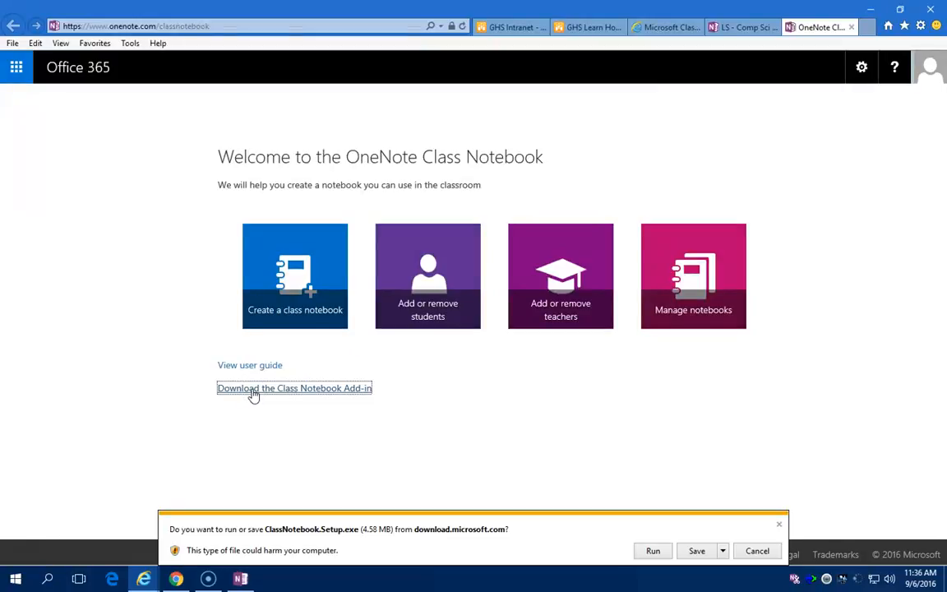
pyautogui.click(682, 550)
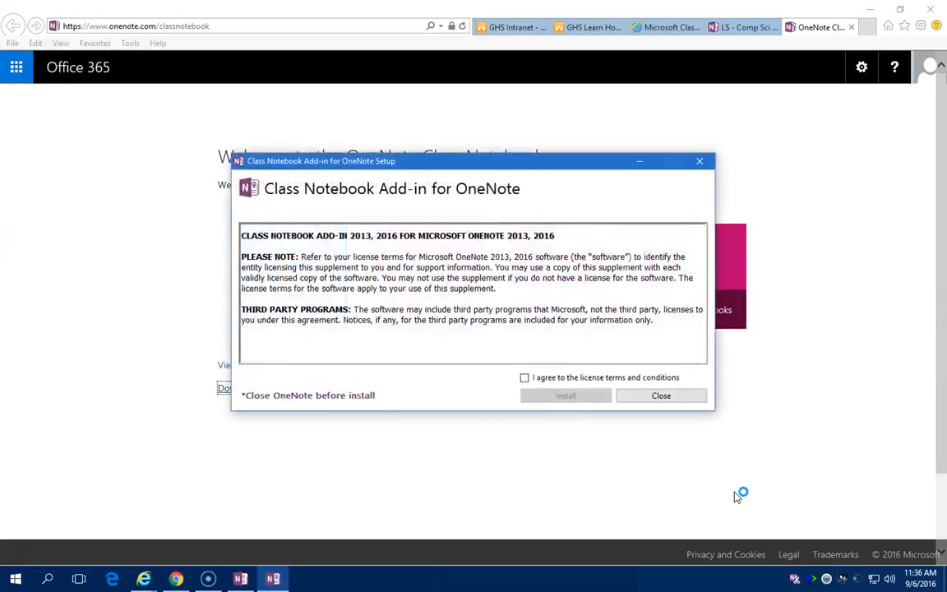
# Accept the license terms and install the Class Notebook Add-in, closing OneNote so setup can continue, and reopen OneNote
pyautogui.click(525, 380)
pyautogui.click(564, 396)
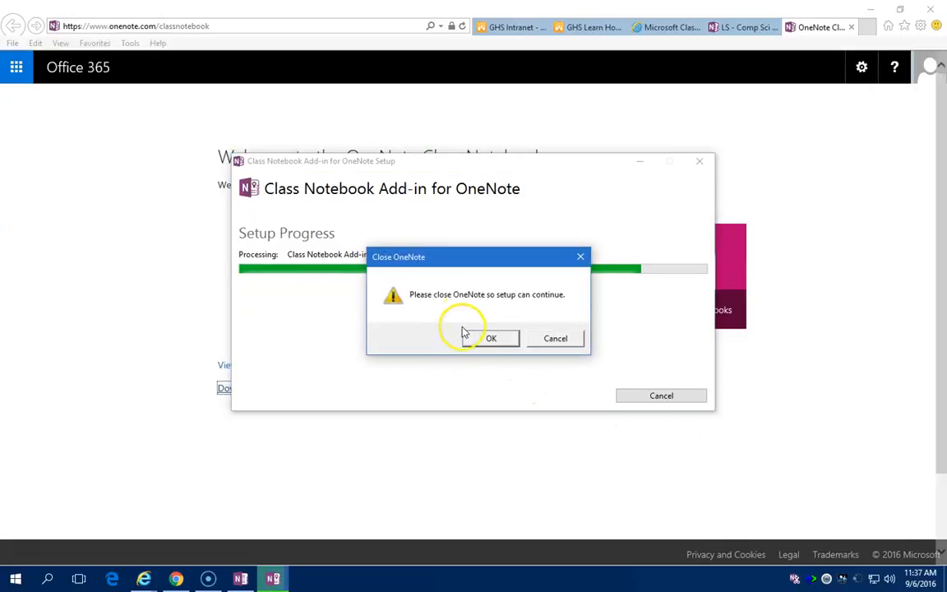
pyautogui.click(273, 580)
pyautogui.click(935, 7)
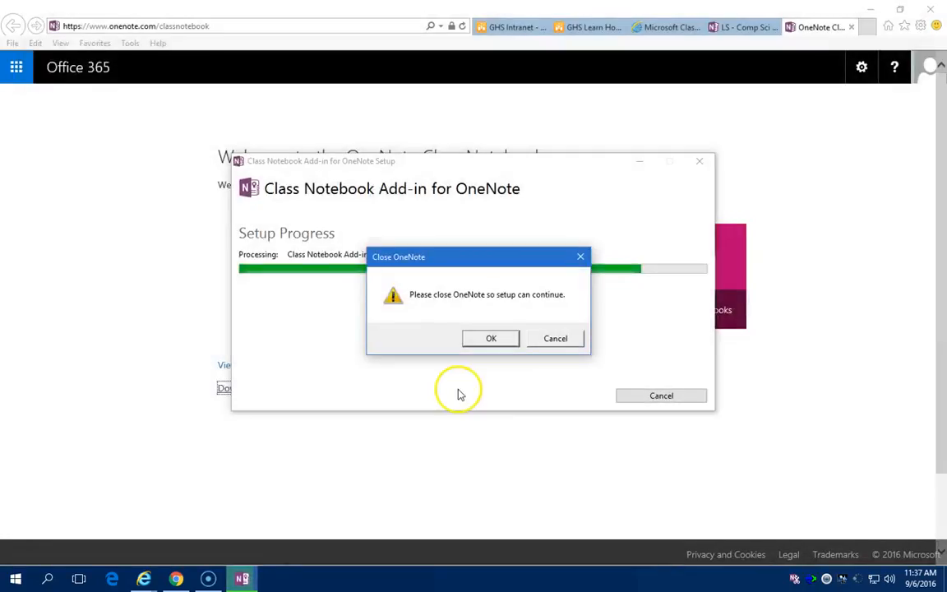
pyautogui.click(489, 337)
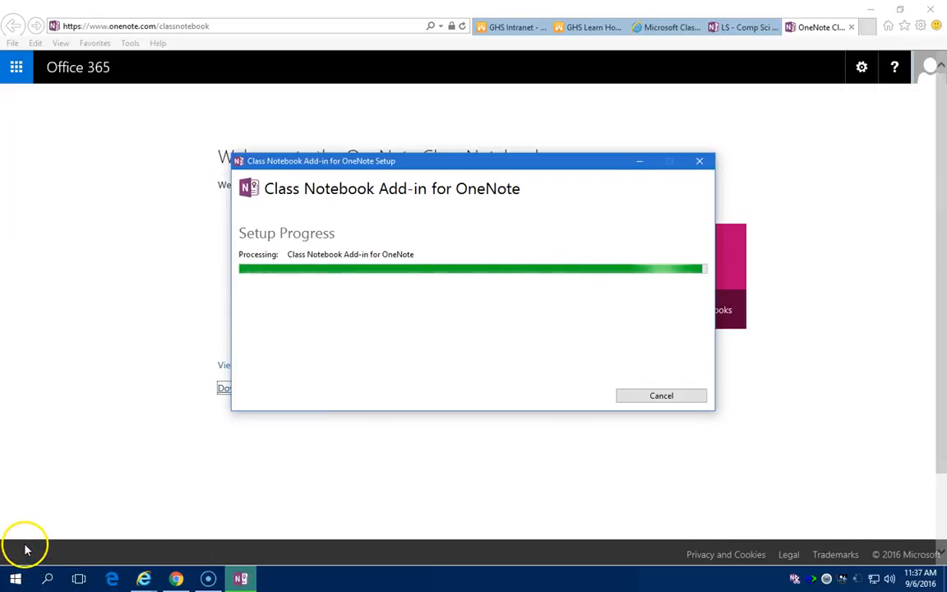
pyautogui.click(588, 395)
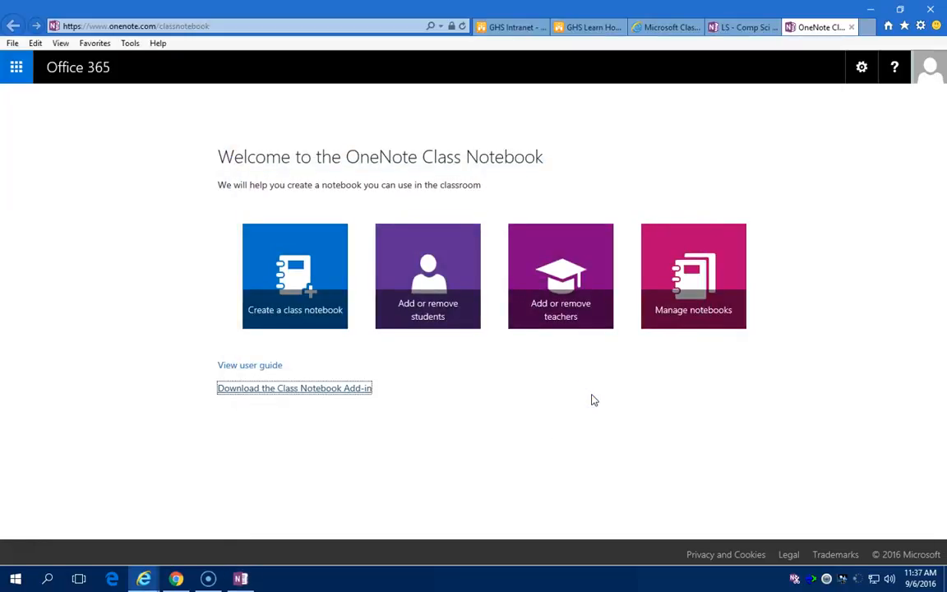
pyautogui.click(241, 579)
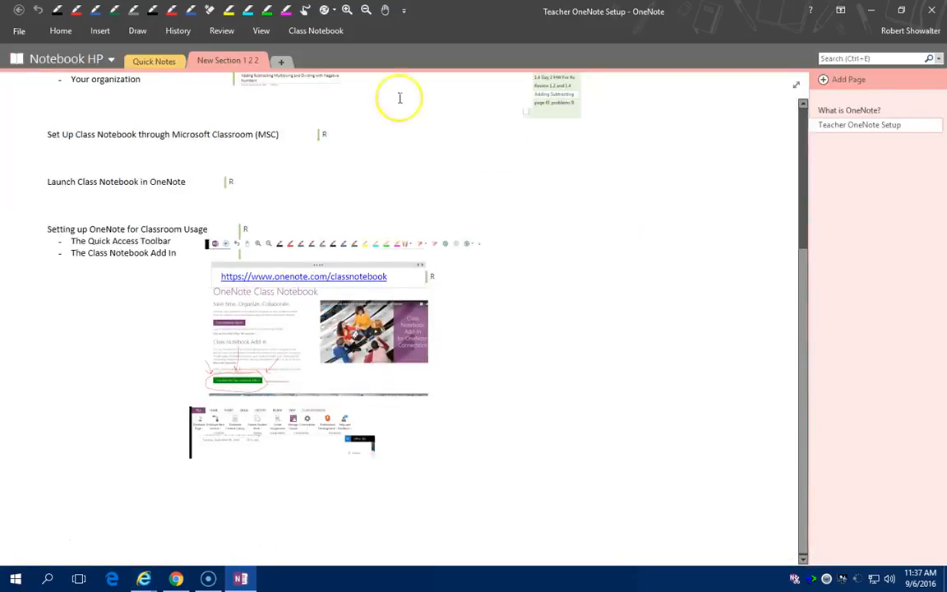